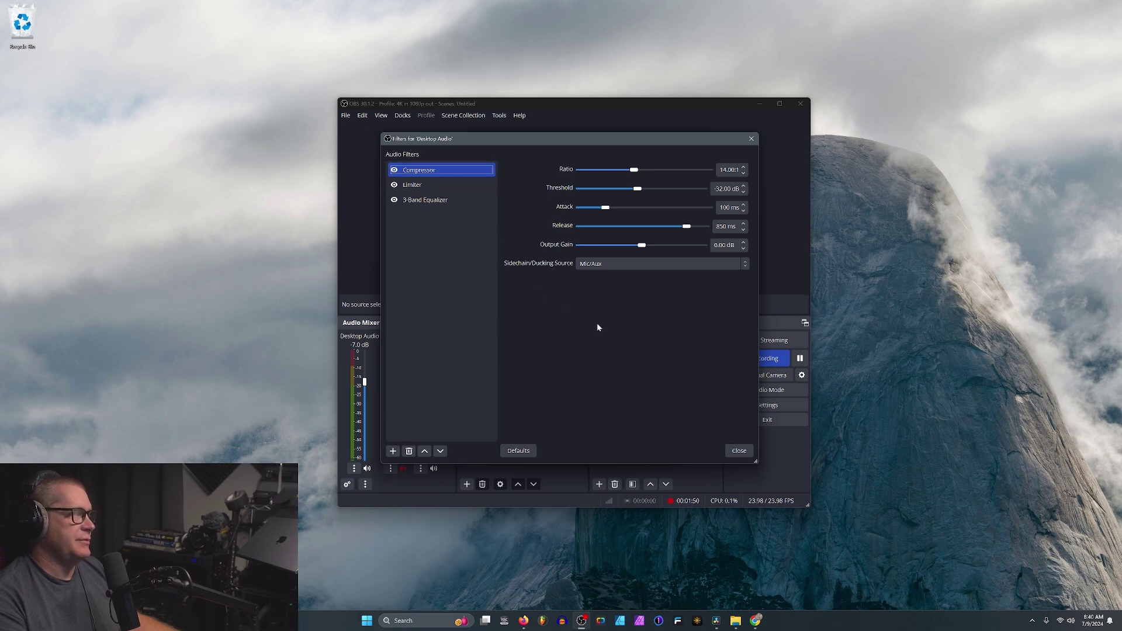
Close the Filters for Desktop Audio dialog to get back to the OBS main window
left_click(740, 450)
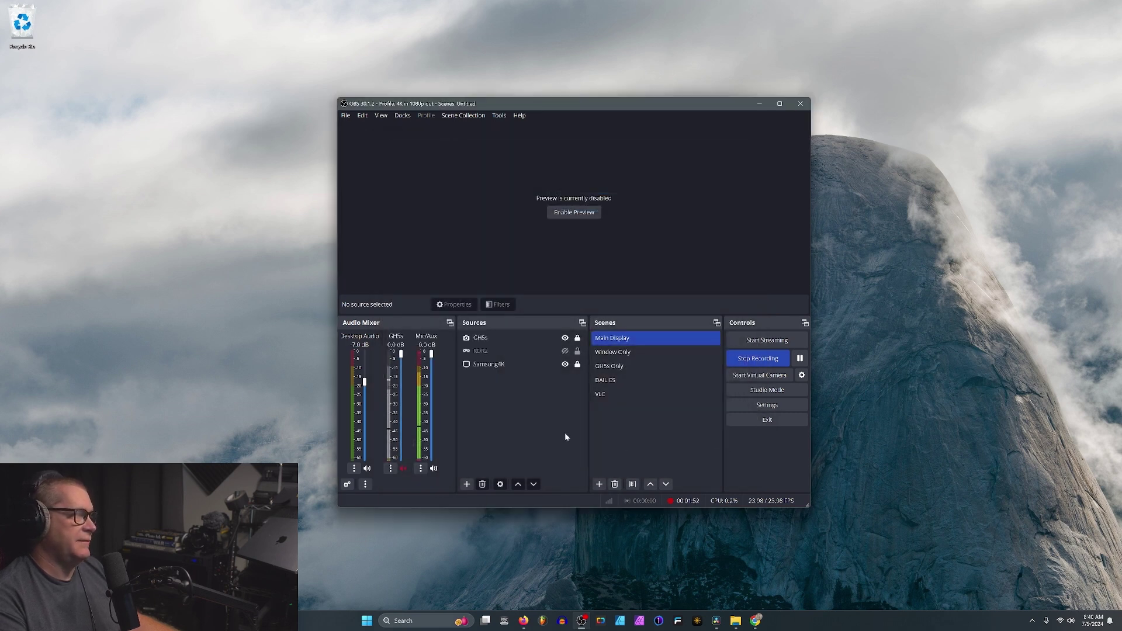
Open Advanced Audio Properties to review the Mic/Aux 245 ms sync offset
left_click(349, 485)
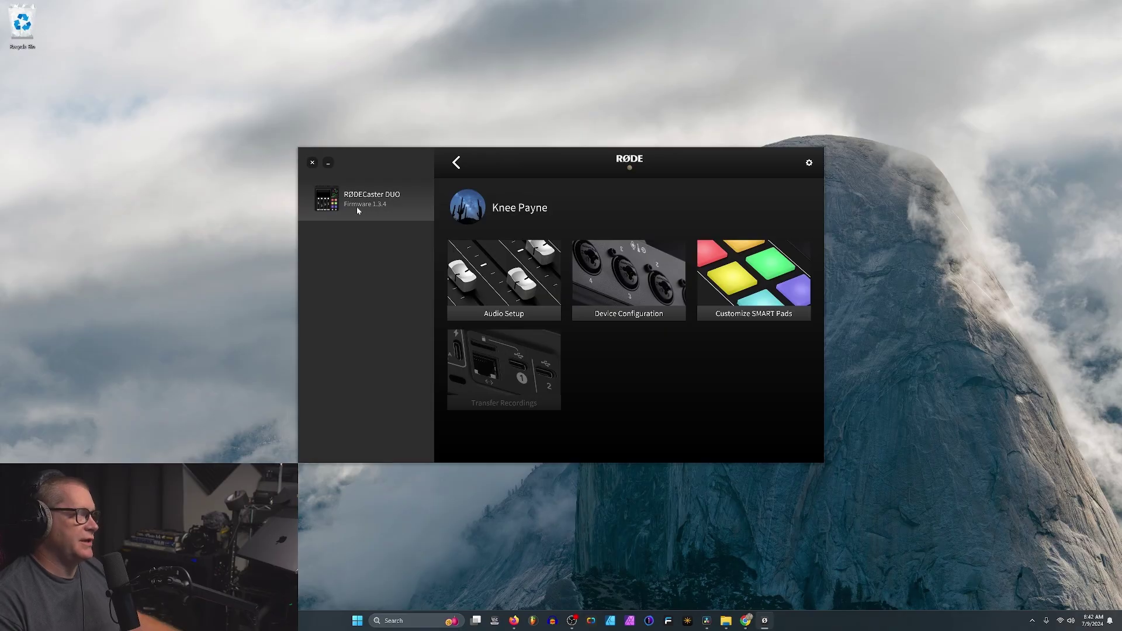
Check the RØDECaster Duo's Processing > Output Delay (OFF) and bring up the Output Delay user guide
left_click(626, 266)
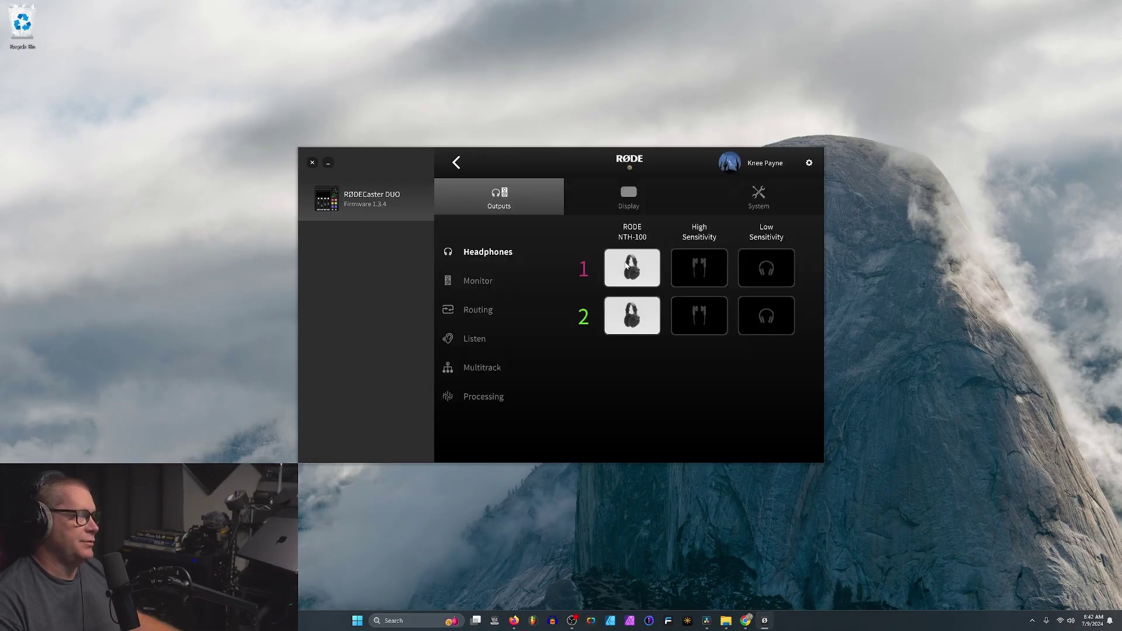
left_click(485, 399)
left_click(673, 310)
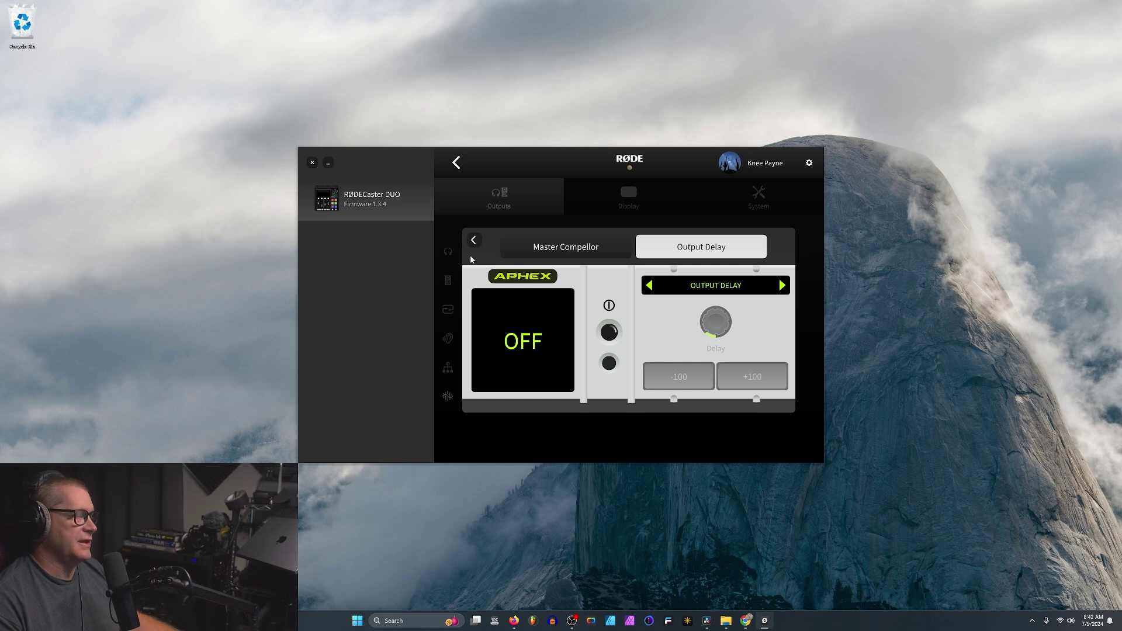
left_click(514, 620)
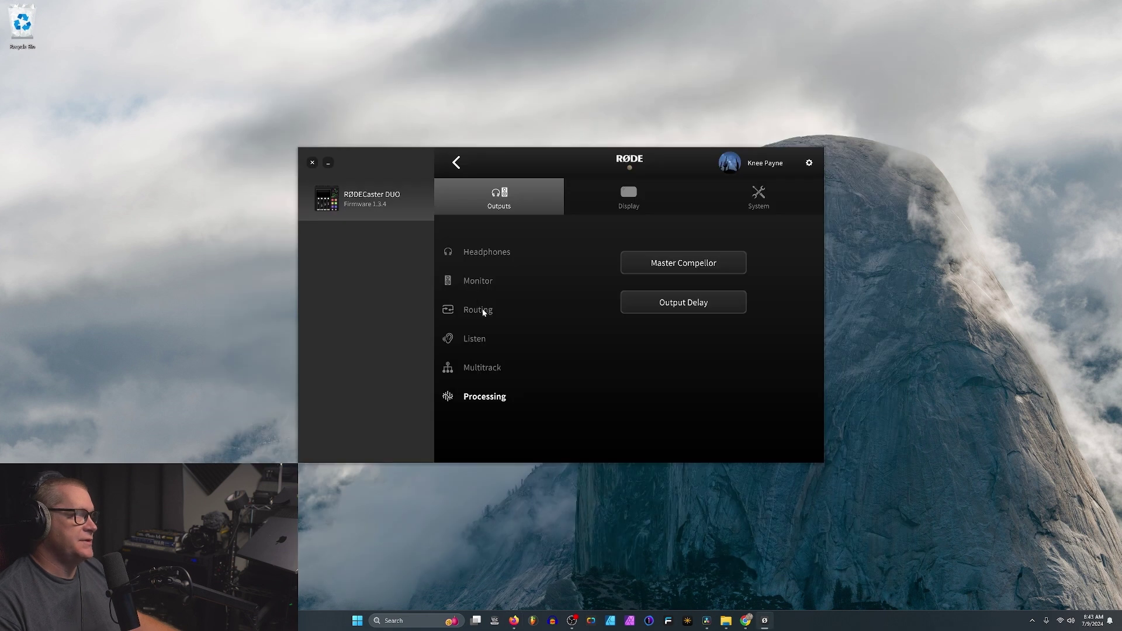
Return to RØDE Central's output routing options after reading the Main Mix note
left_click(484, 312)
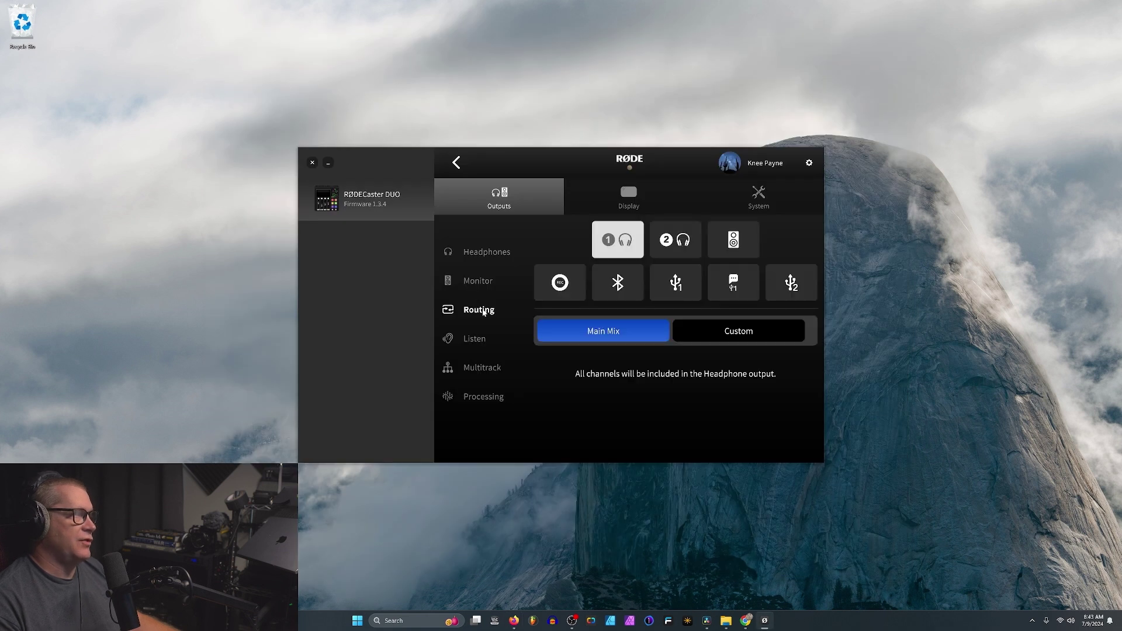
Try Main Mix on USB Chat, then settle the USB Main stereo output on Main Mix
left_click(733, 282)
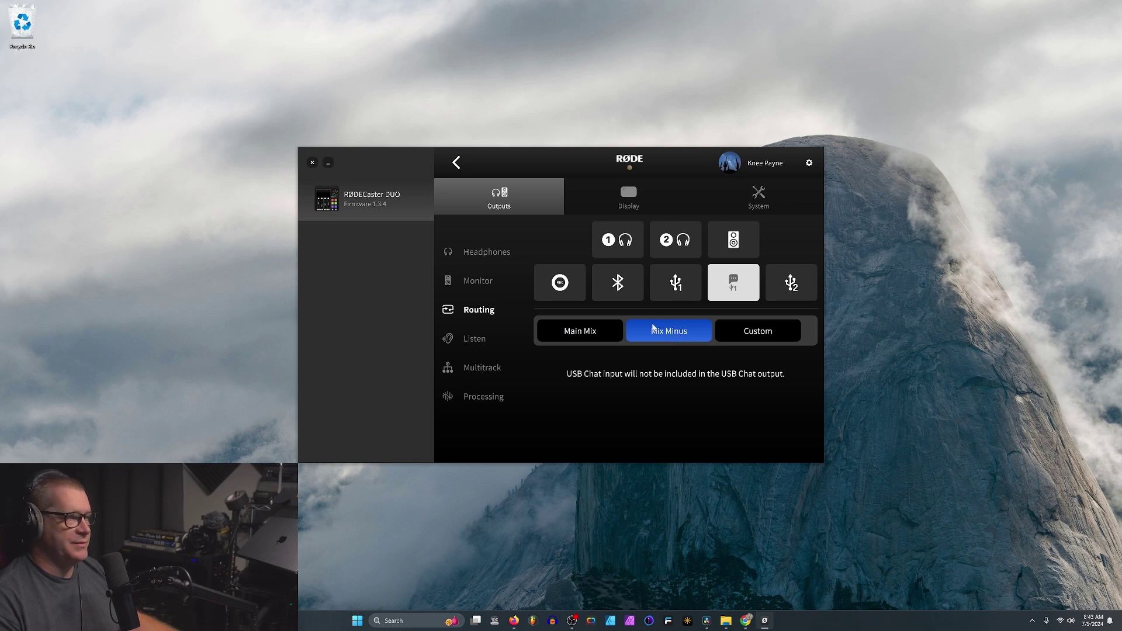
left_click(570, 334)
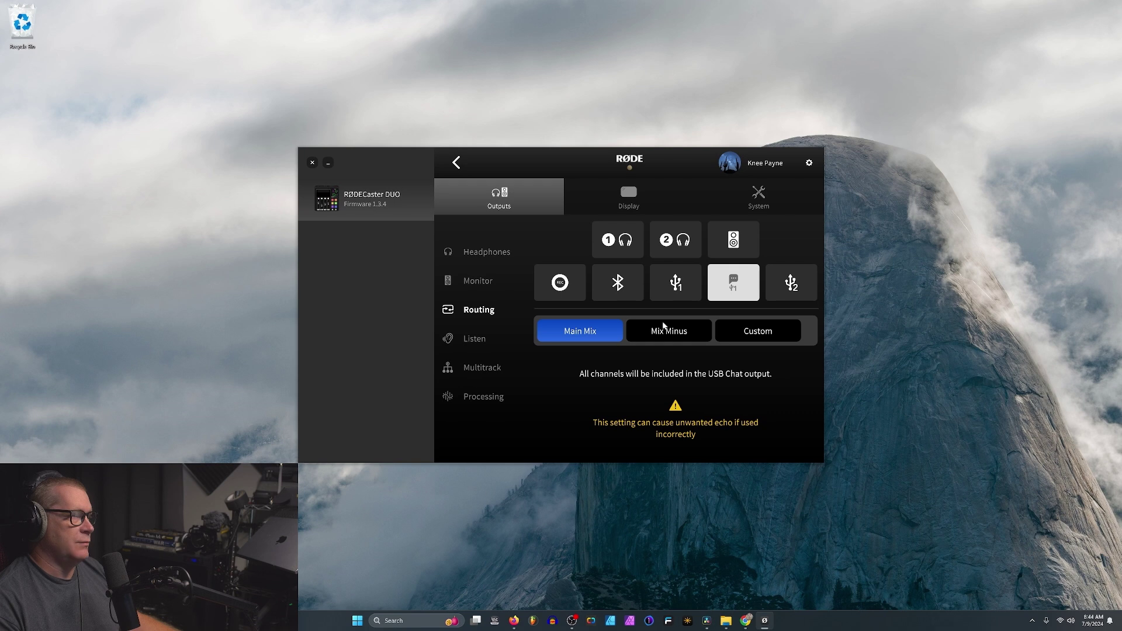
left_click(670, 294)
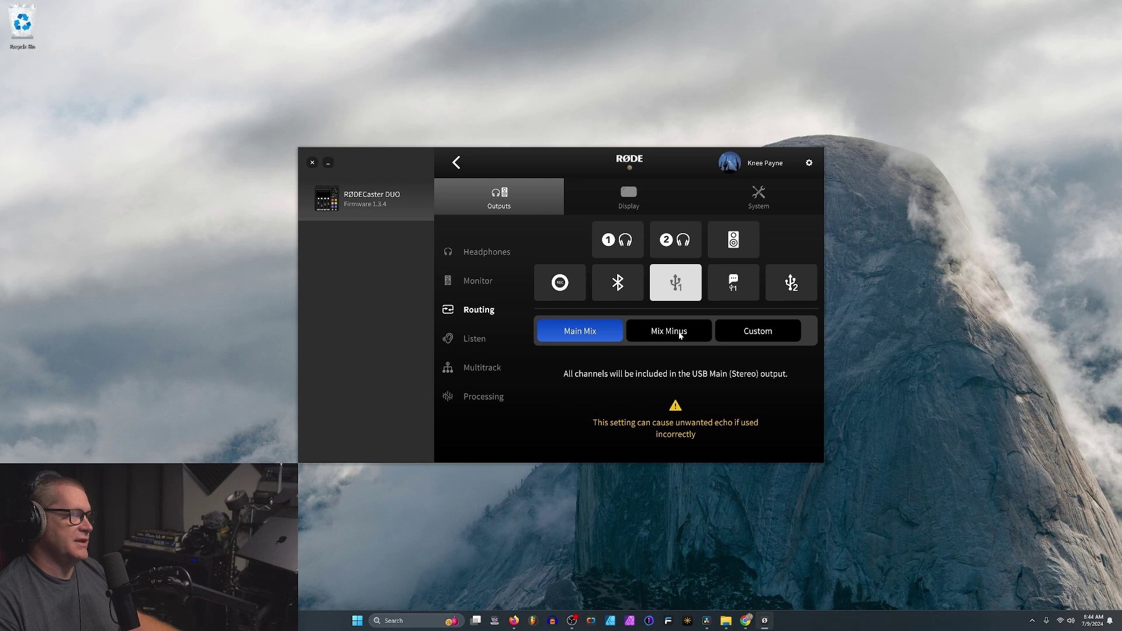
left_click(680, 335)
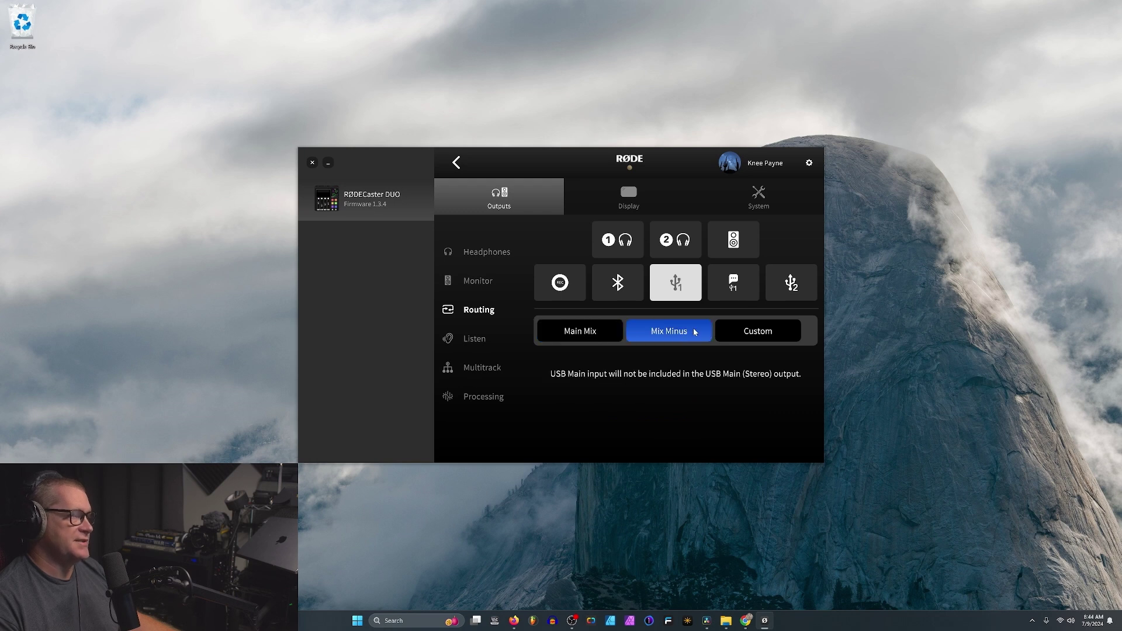
left_click(761, 339)
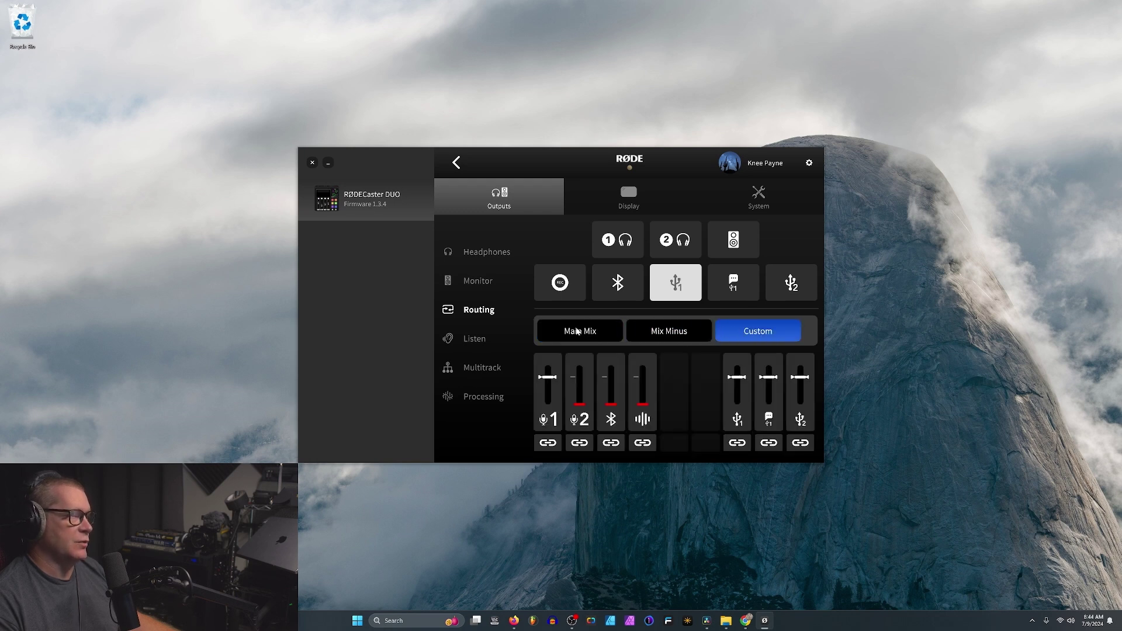
left_click(581, 333)
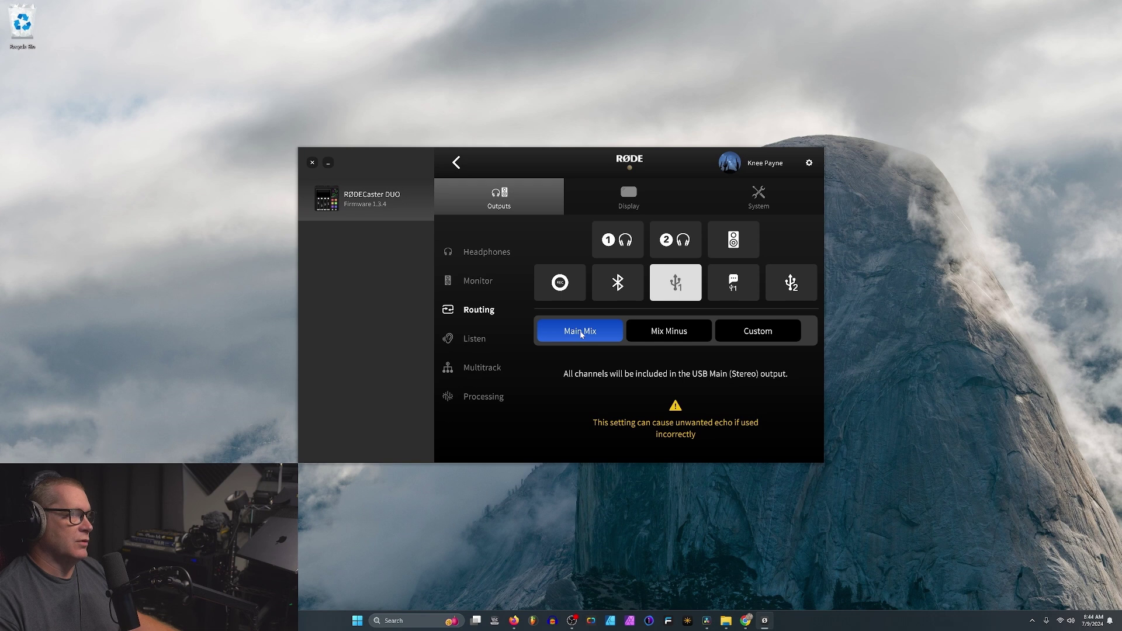
Set the USB Chat output back to Mix Minus after checking custom routing
left_click(740, 284)
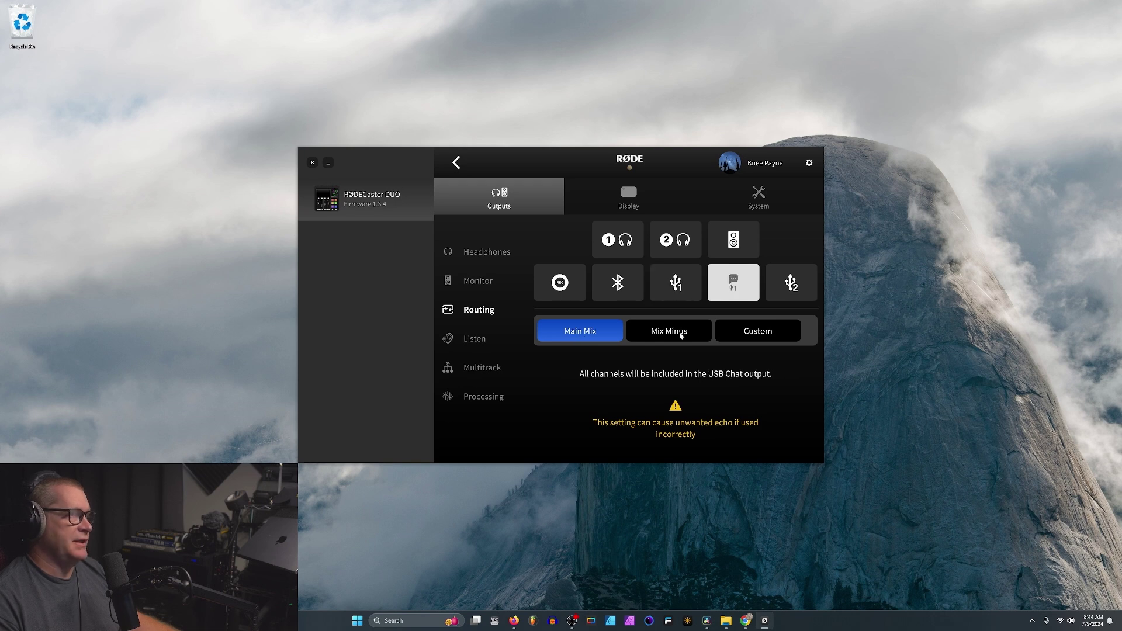
left_click(681, 335)
left_click(768, 334)
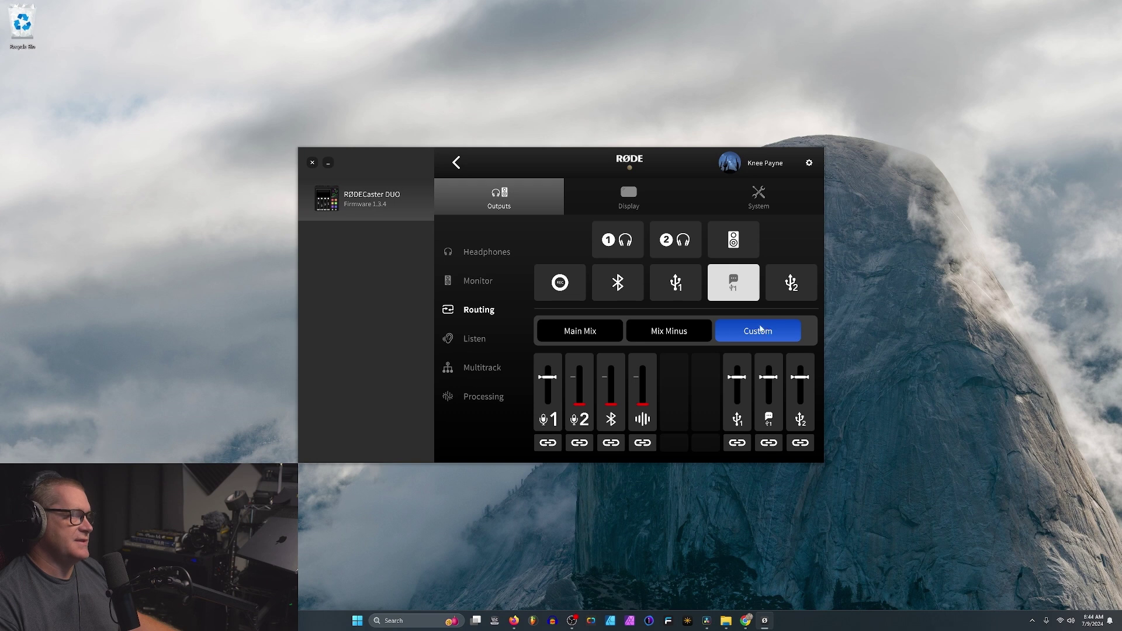
left_click(676, 334)
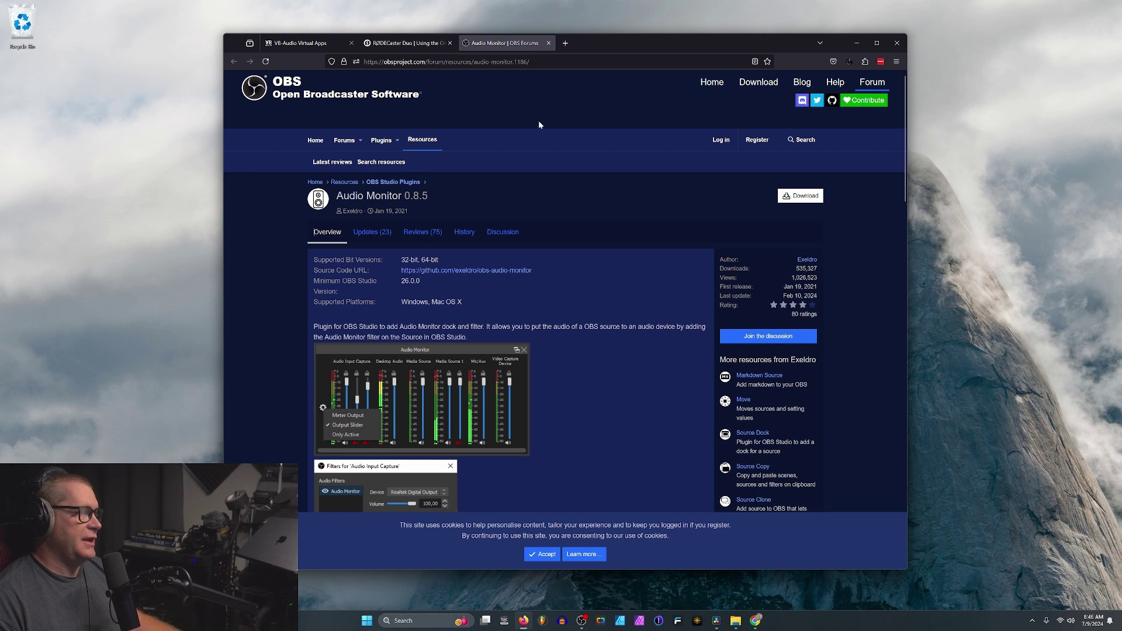
Minimize Firefox after viewing the Audio Monitor 0.8.5 page to reveal OBS Studio
left_click(856, 42)
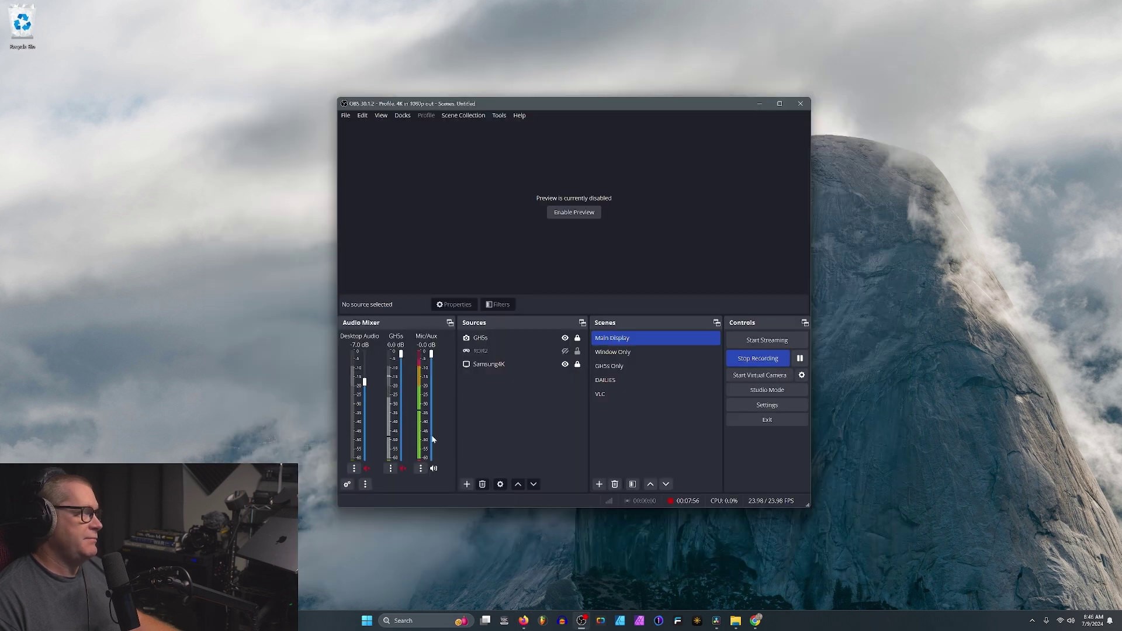
Confirm the Mic/Aux Audio Monitor filter keeps CABLE Input as its monitor device
left_click(421, 468)
left_click(472, 580)
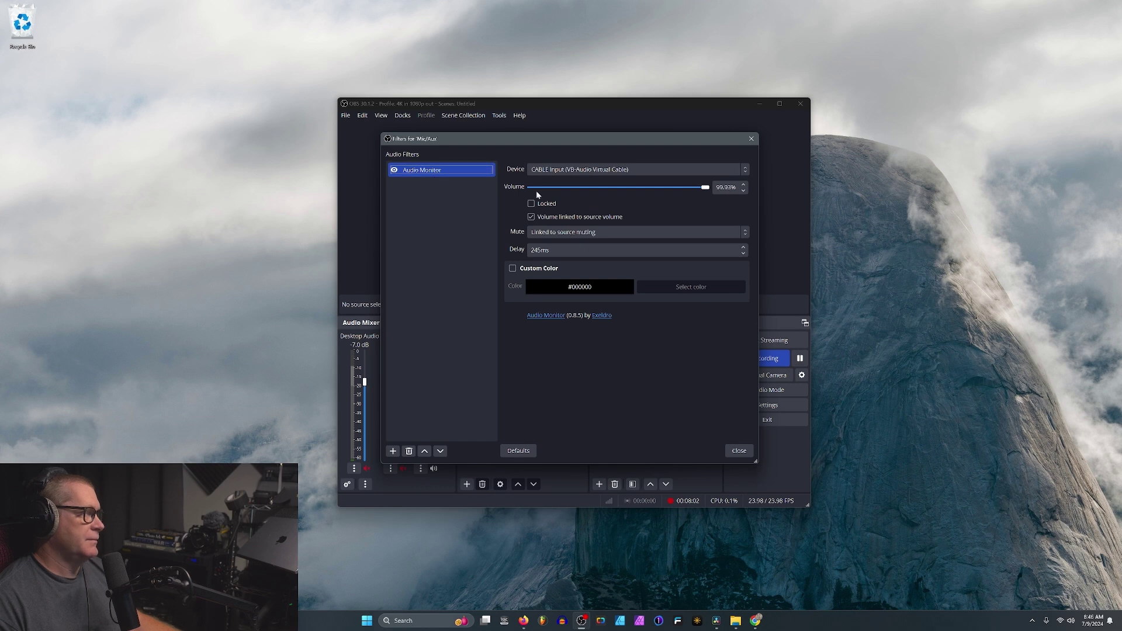
left_click(559, 169)
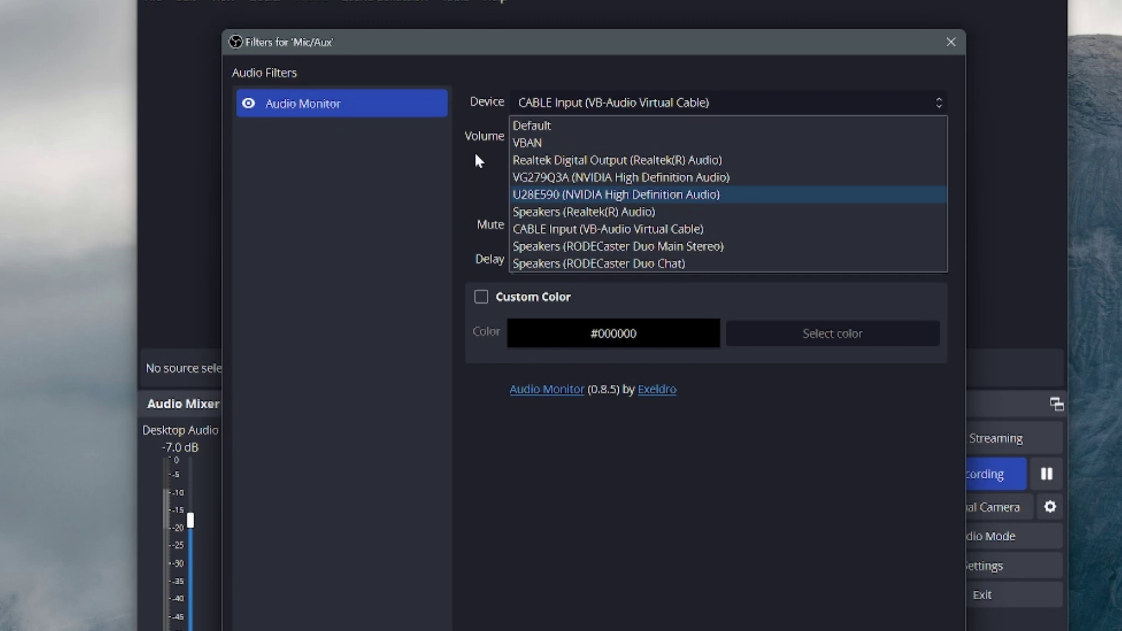
left_click(475, 151)
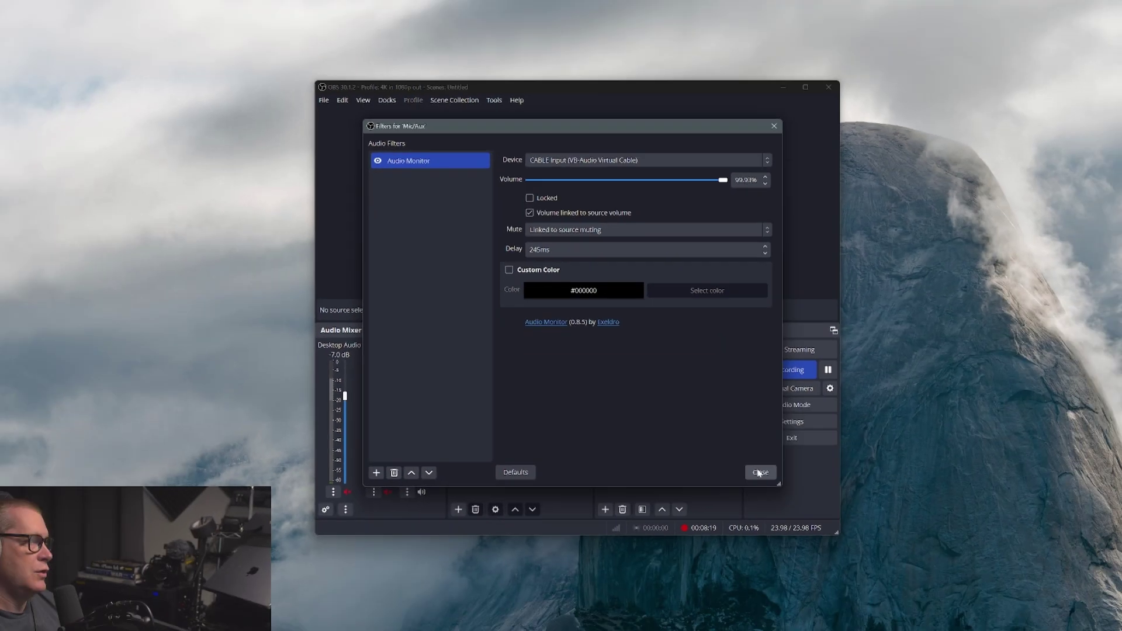
key("Escape")
Recheck the advanced audio properties and start the OBS Virtual Camera
left_click(347, 484)
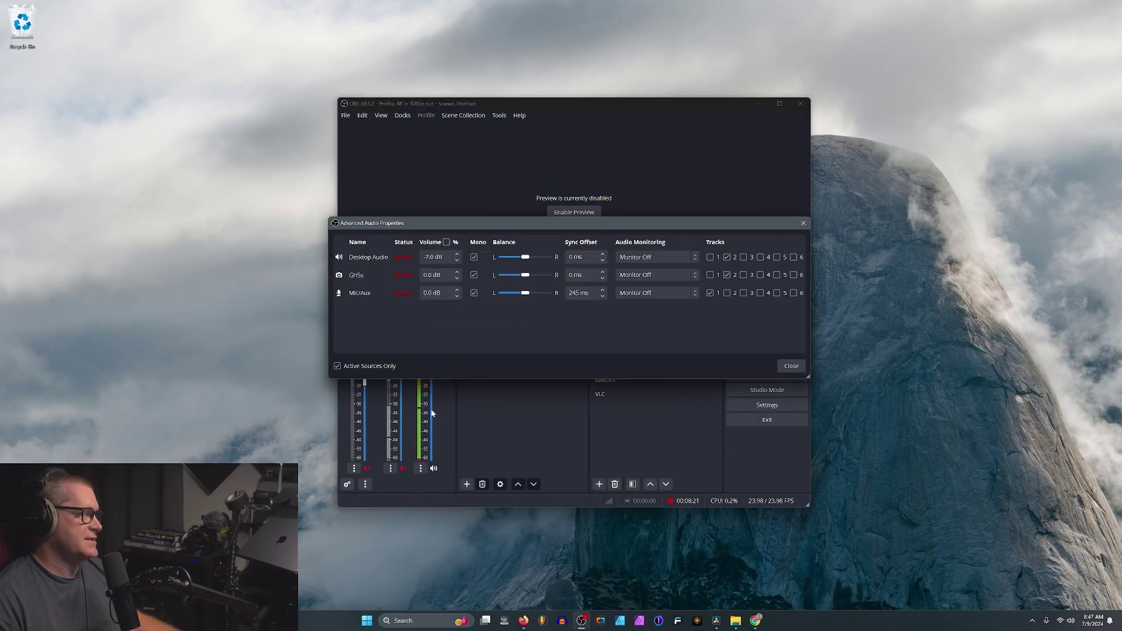
left_click(790, 366)
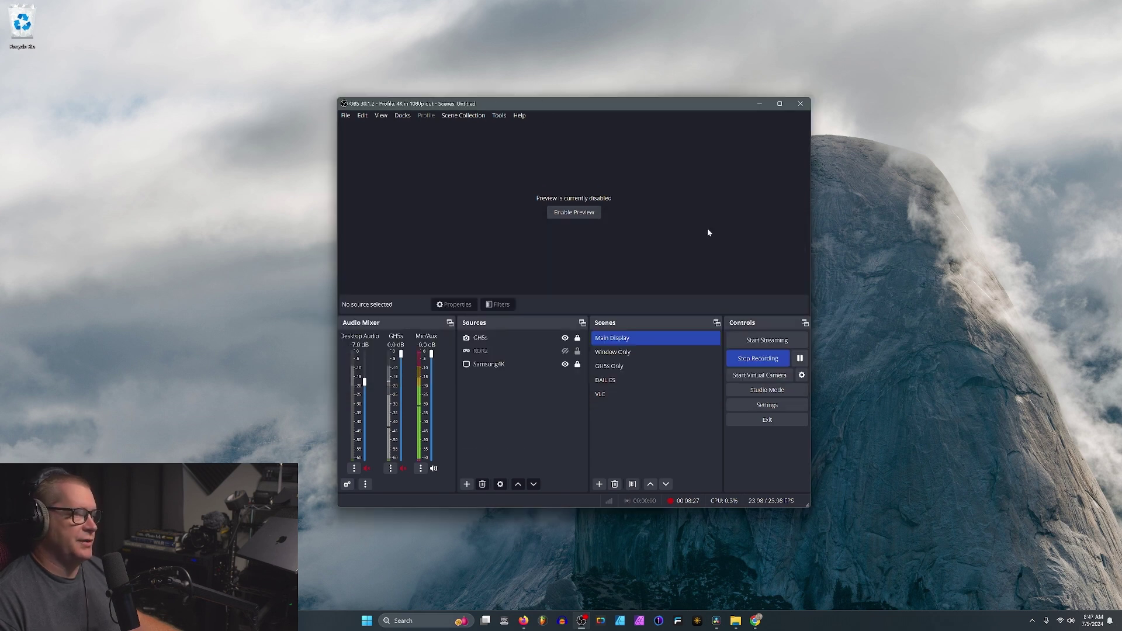
left_click(770, 381)
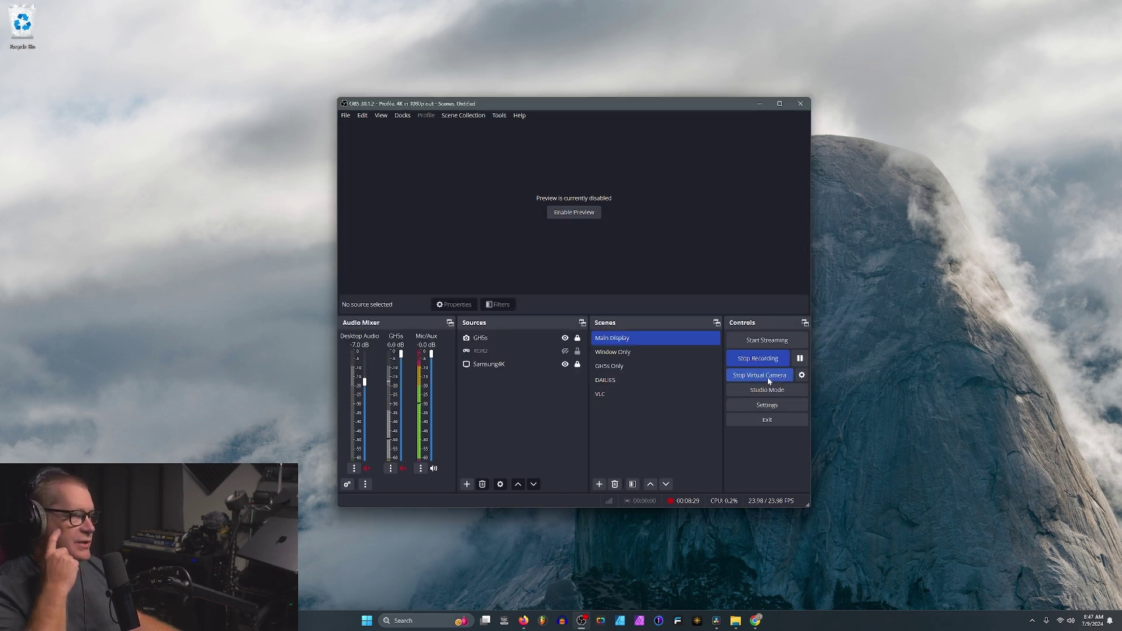
left_click(562, 621)
In StreamYard settings, keep CABLE Output as the mic and confirm OBS Virtual Camera
left_click(604, 278)
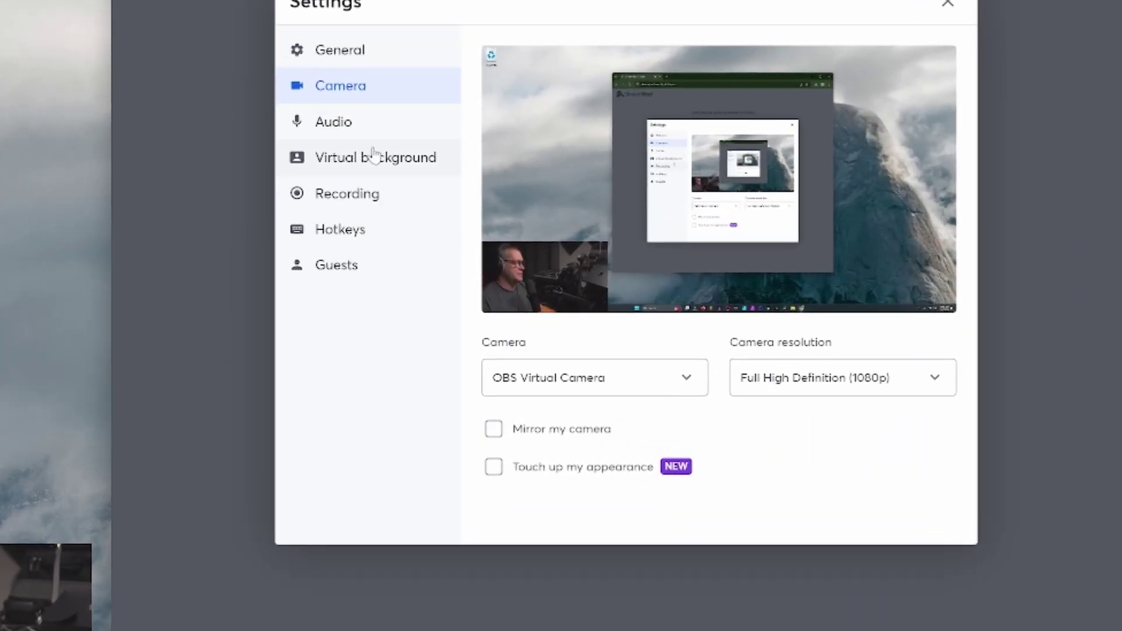
left_click(345, 121)
left_click(720, 94)
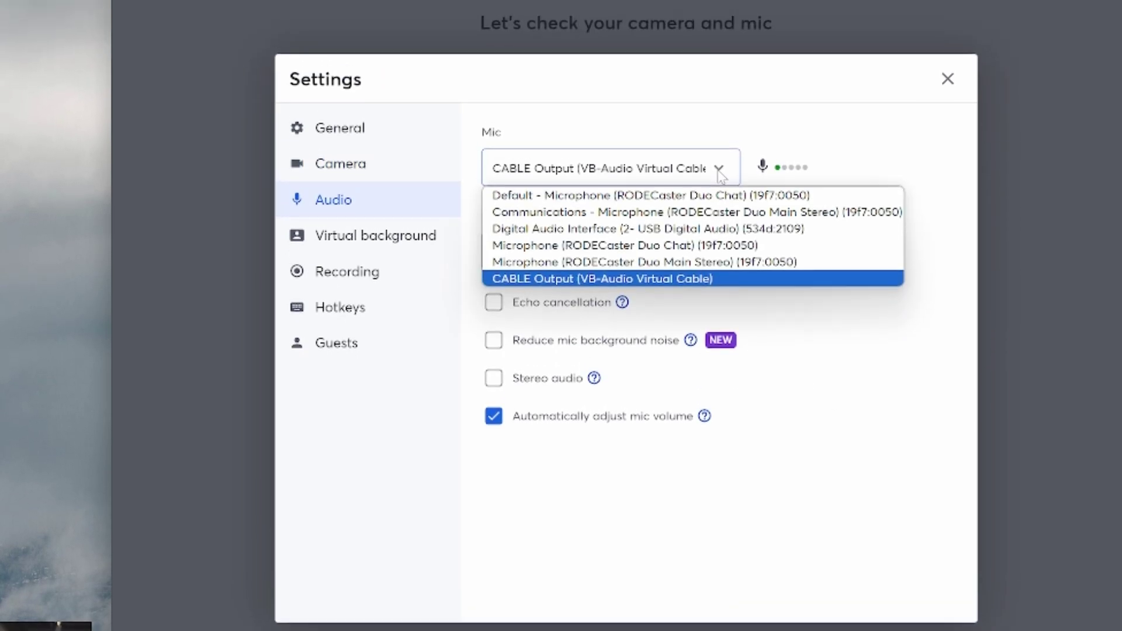
left_click(690, 175)
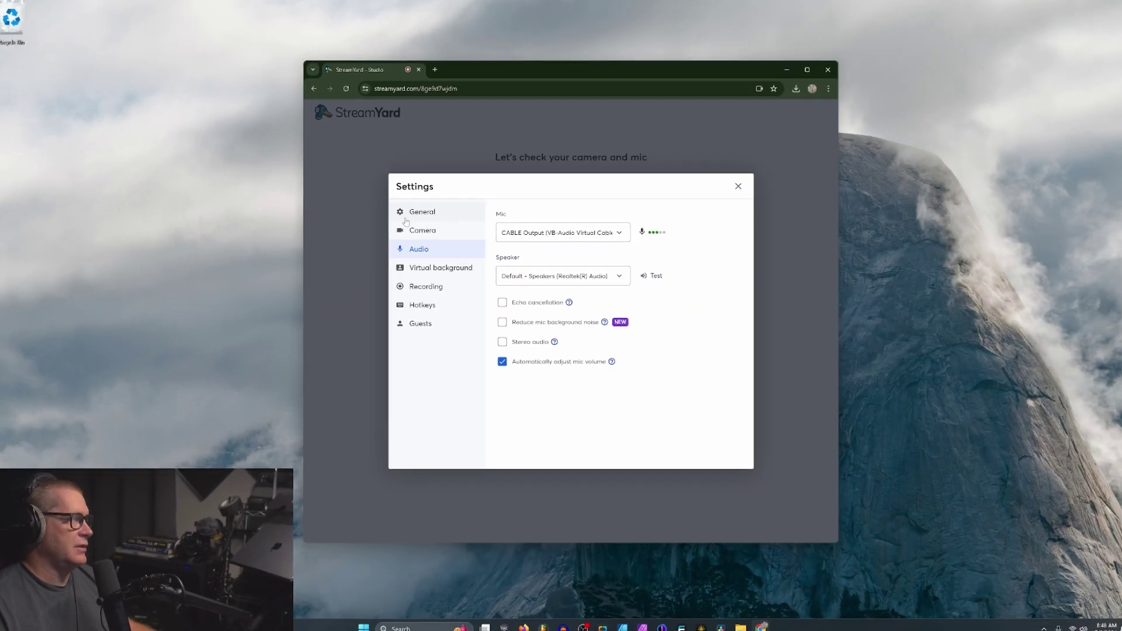
left_click(421, 231)
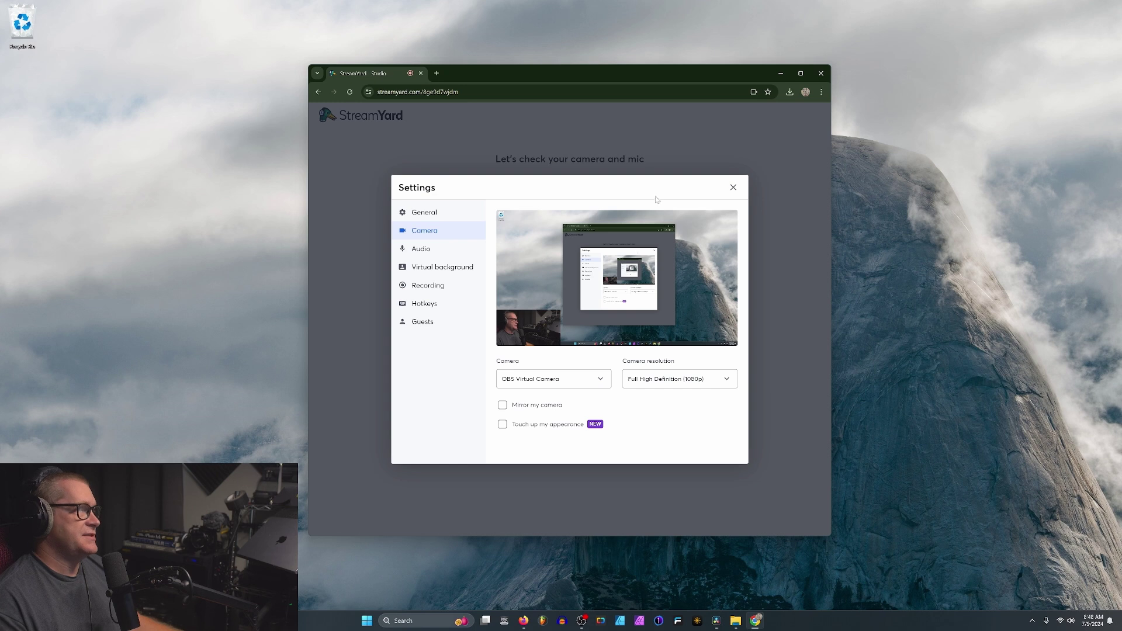
left_click(732, 190)
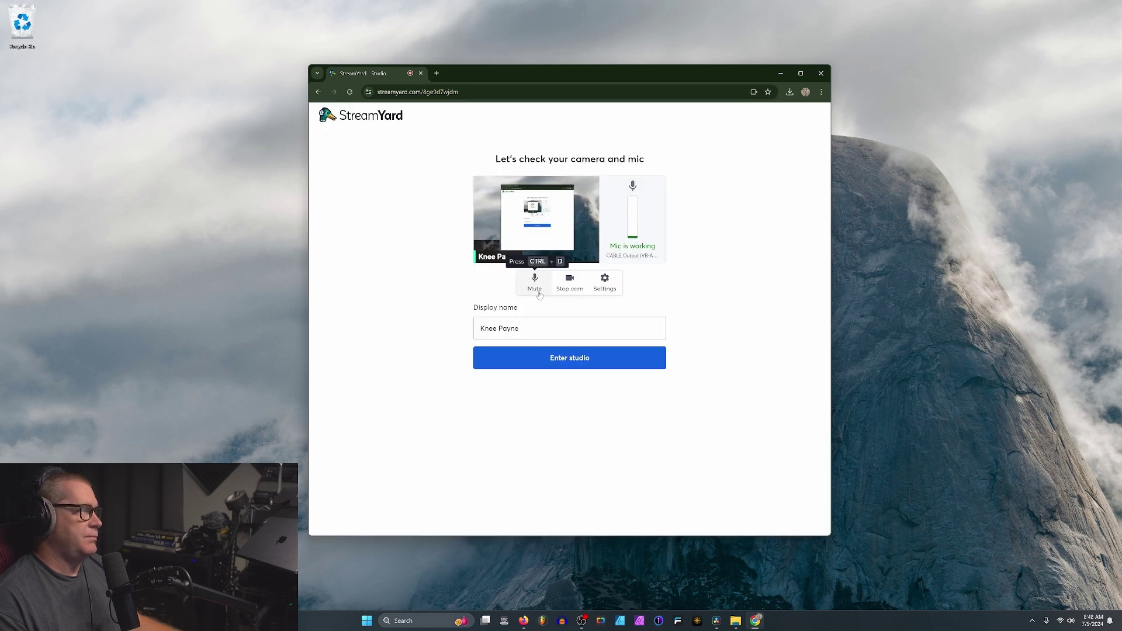
Enter the studio, put your camera on stage and start recording
left_click(579, 358)
left_click(351, 373)
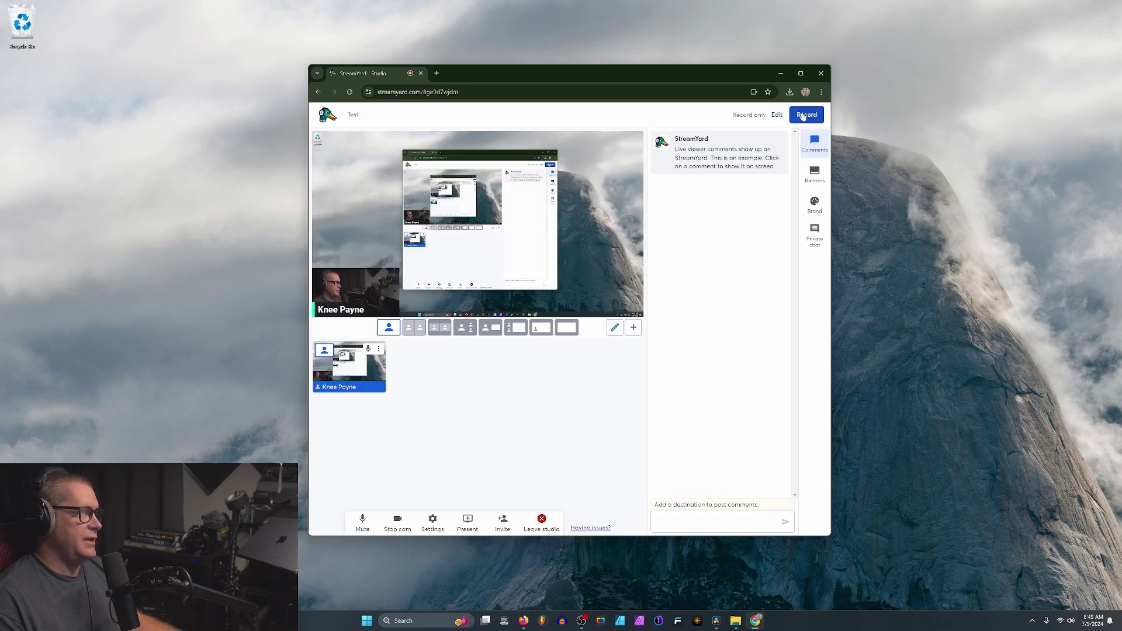
left_click(804, 116)
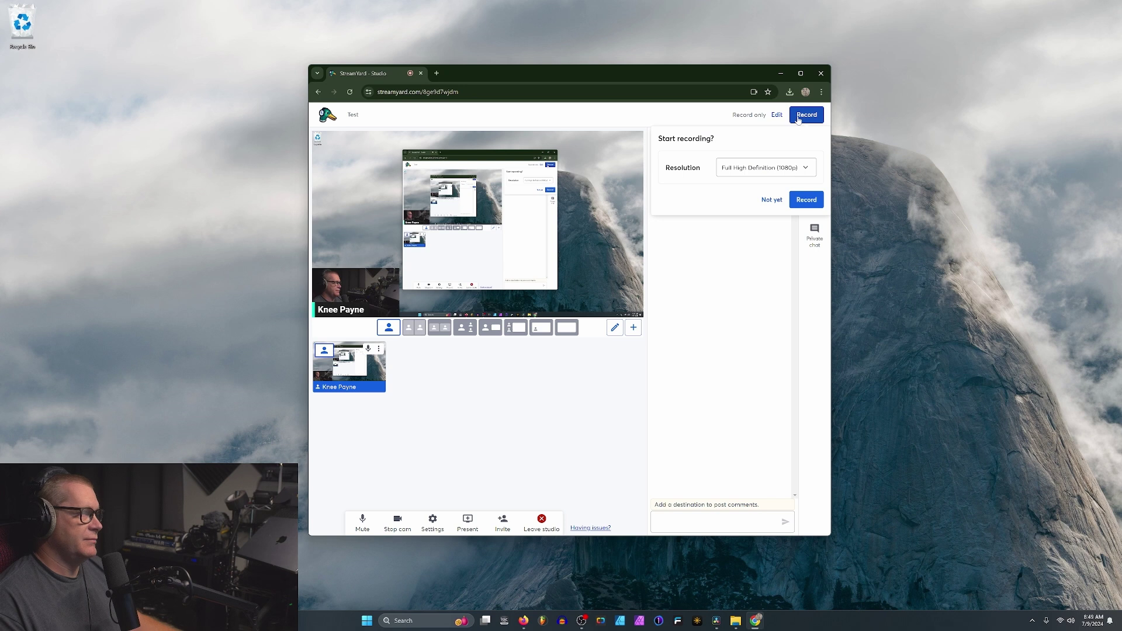
left_click(809, 201)
Back in OBS, select the GH5s Only scene in the Scenes list
key("alt+Tab")
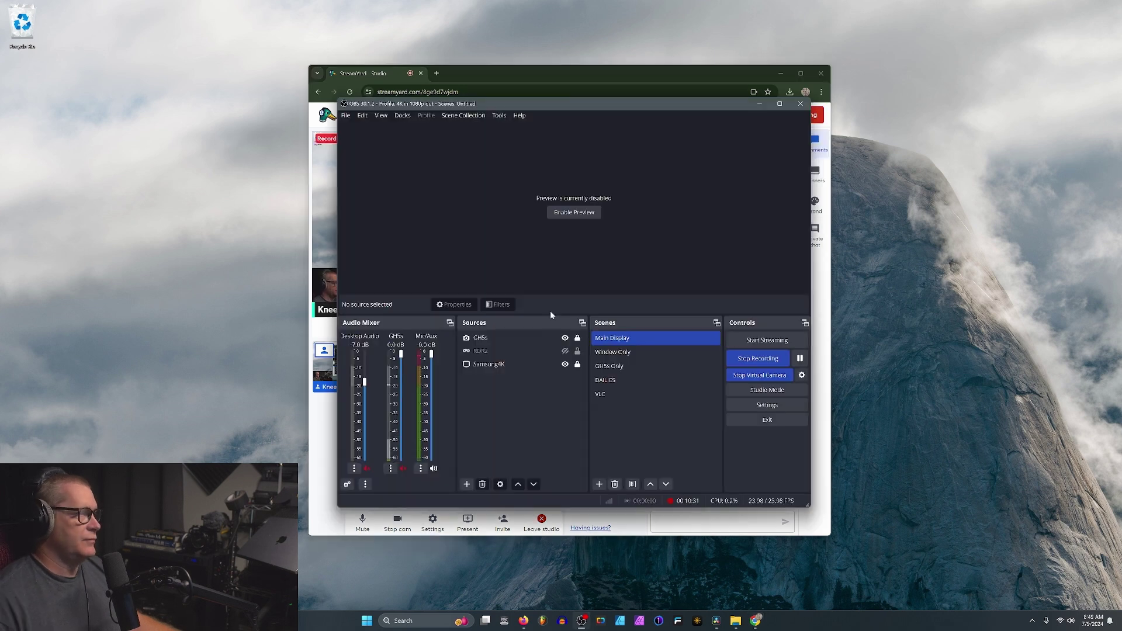
left_click(500, 115)
left_click(725, 217)
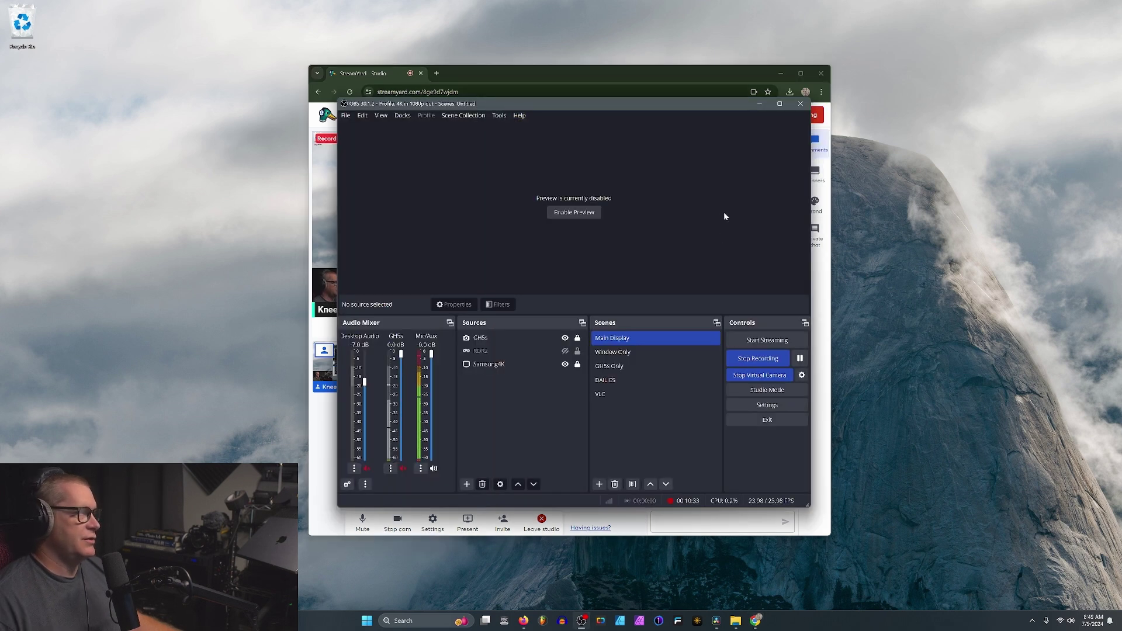
left_click(609, 367)
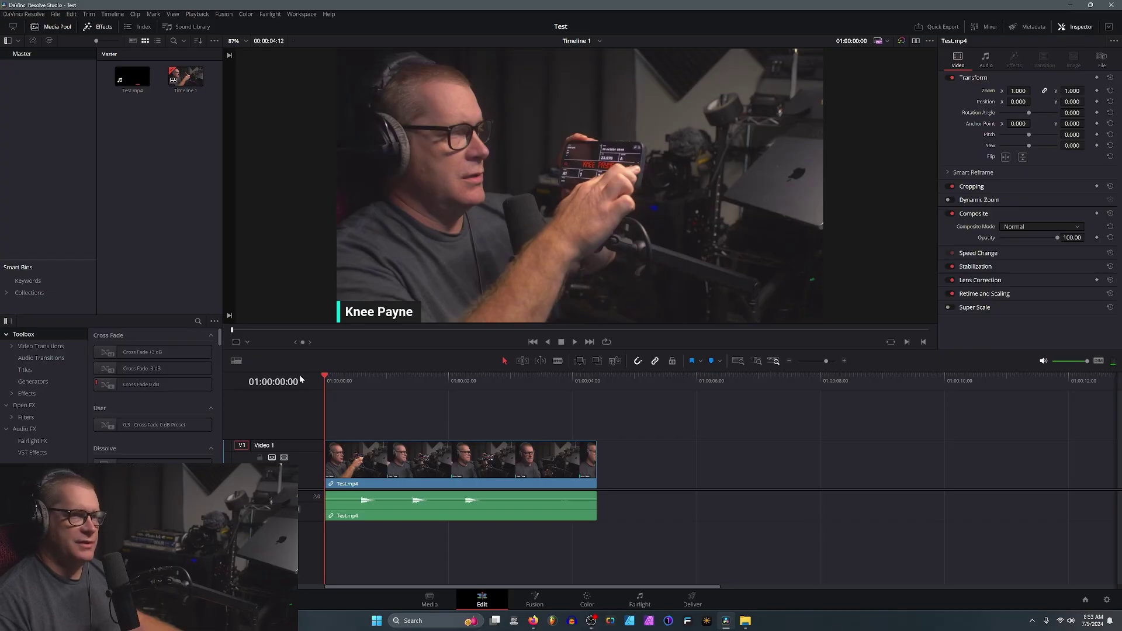
Play Test.mp4, zoom in around 01:00:01:09 and step frame by frame to check sync
key("space")
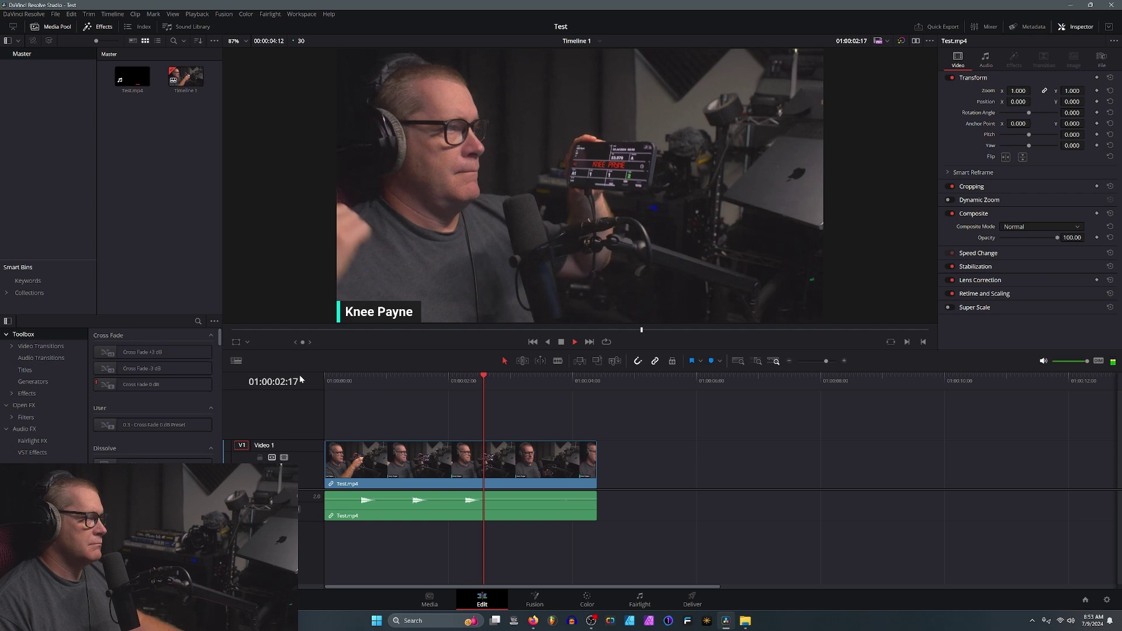
scroll(400, 486, "up", 5)
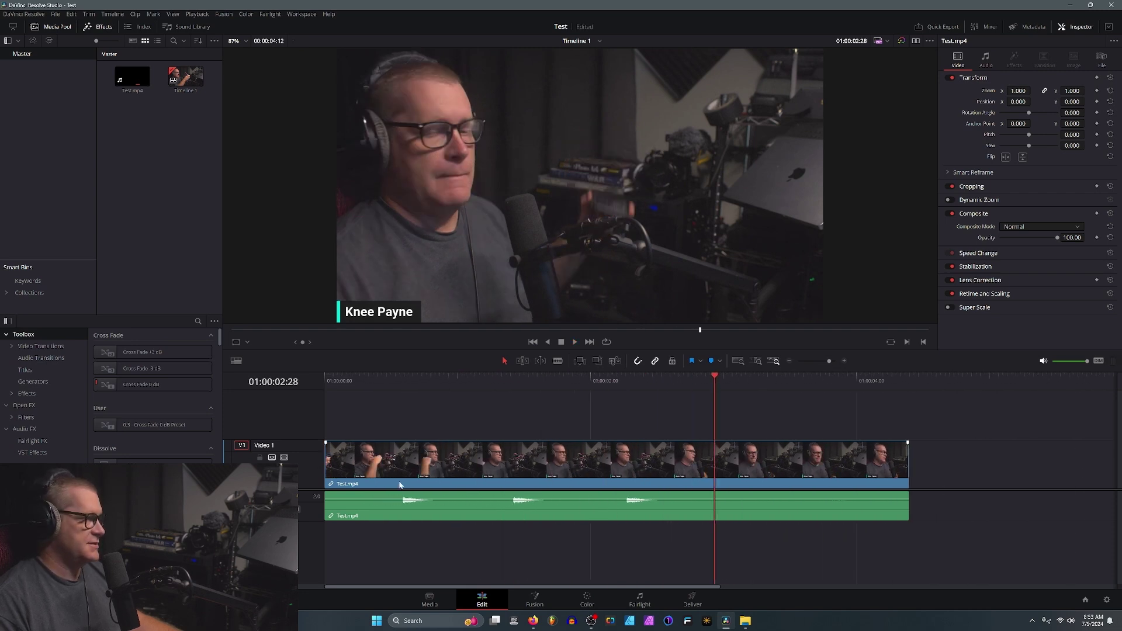
left_click(458, 388)
scroll(479, 388, "up", 3)
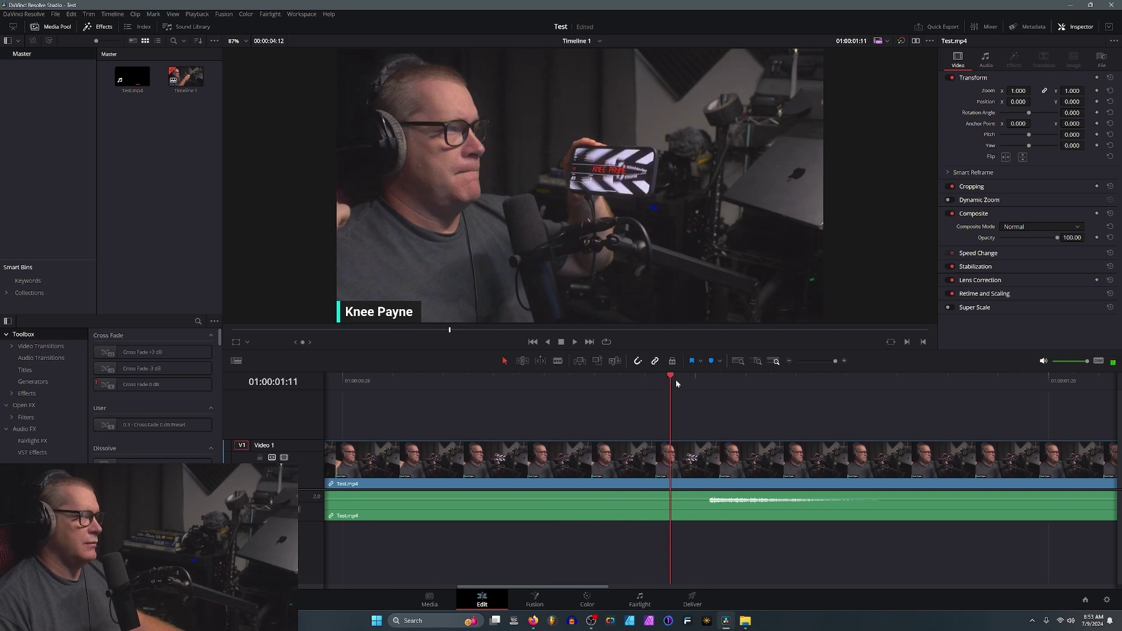
key("Right")
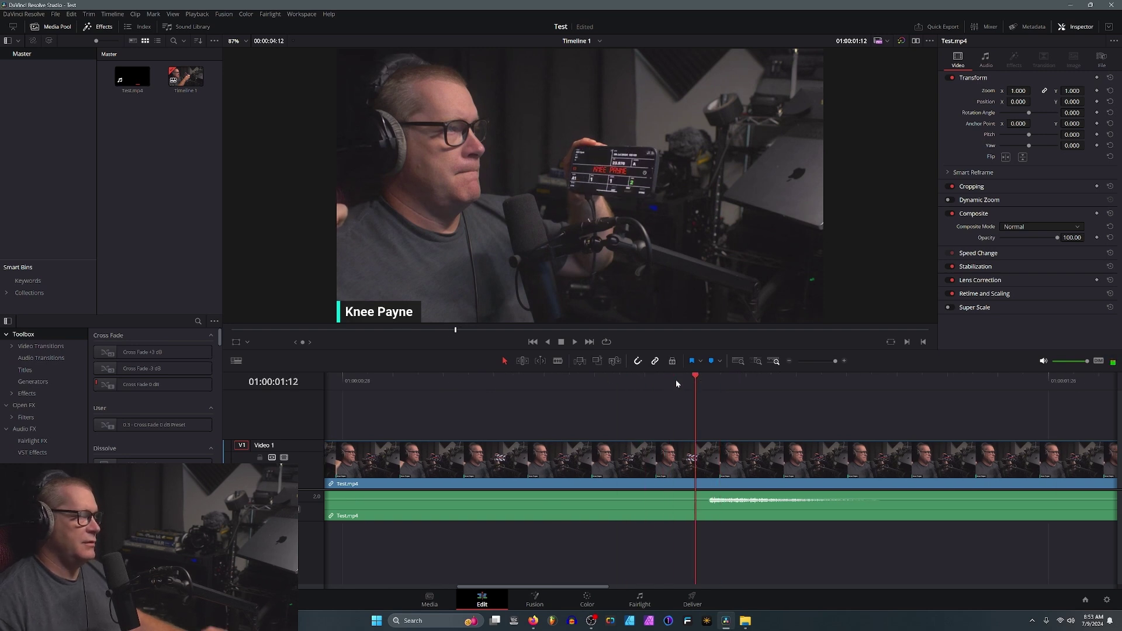
Zoom back out and play the clip from 01:00:04:14, stopping near the end
scroll(742, 409, "down", 2)
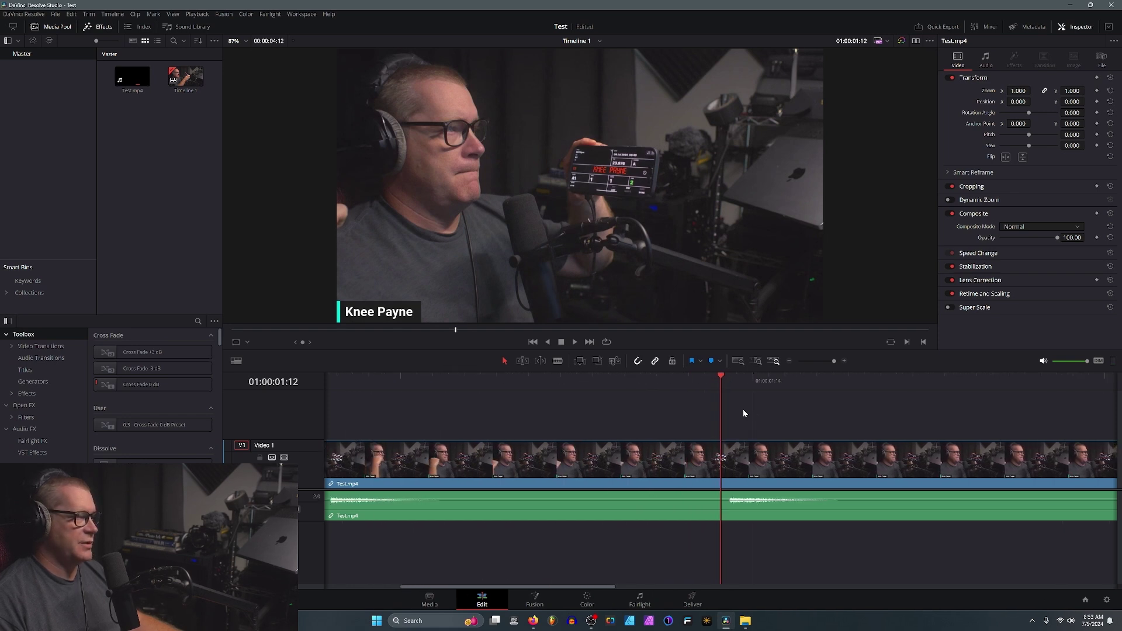
scroll(744, 413, "down", 1)
scroll(744, 413, "down", 4)
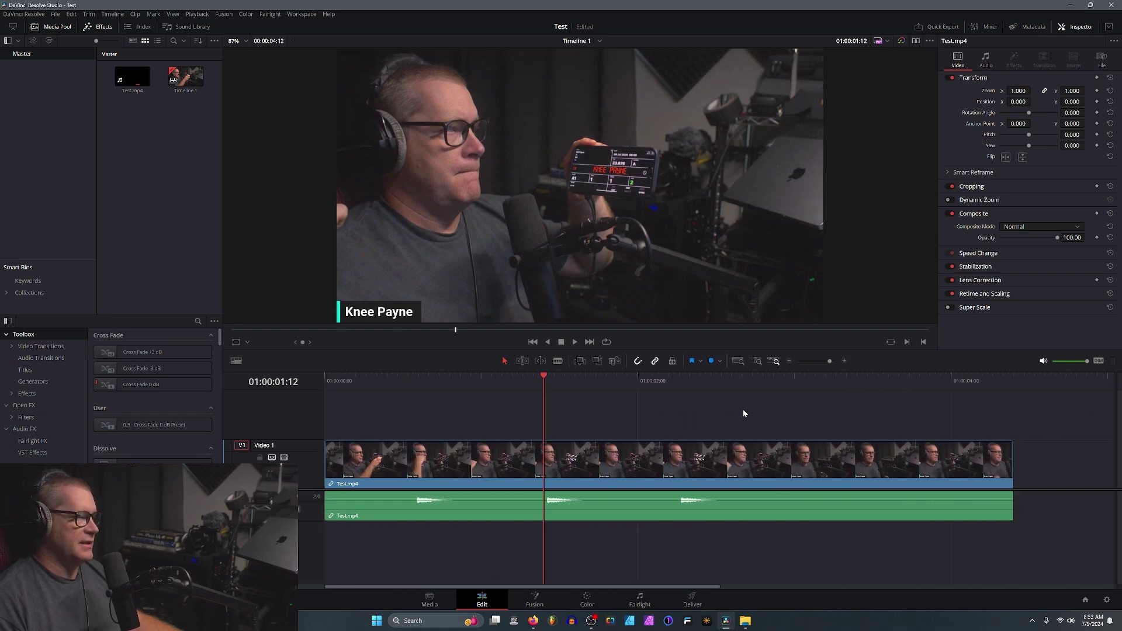
scroll(744, 414, "down", 2)
left_click(425, 381)
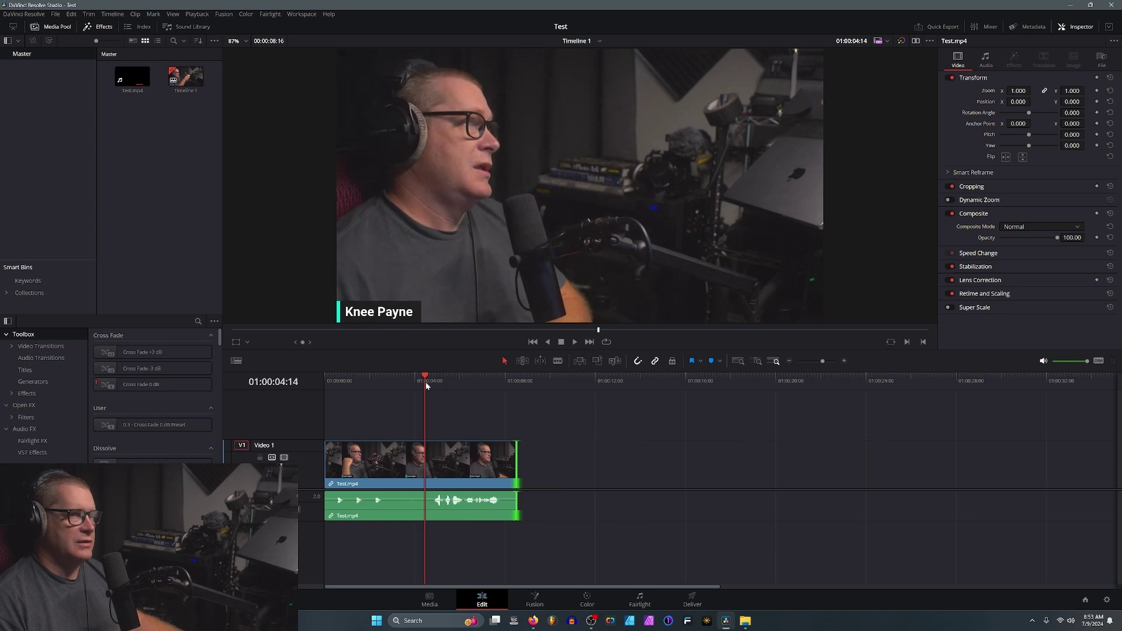
key("space")
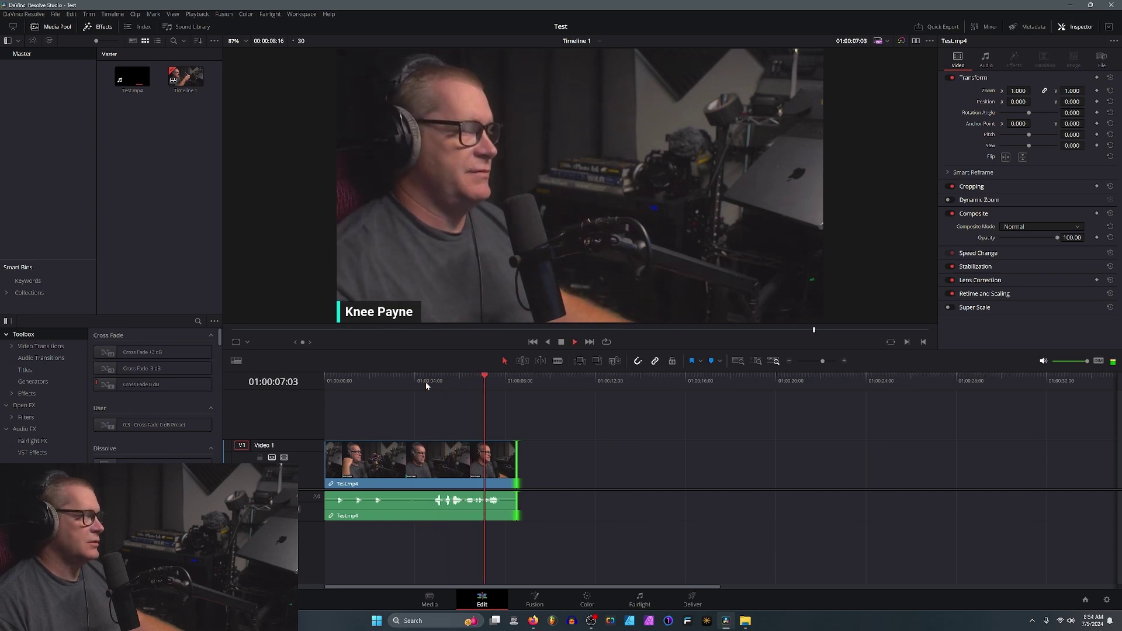
key("space")
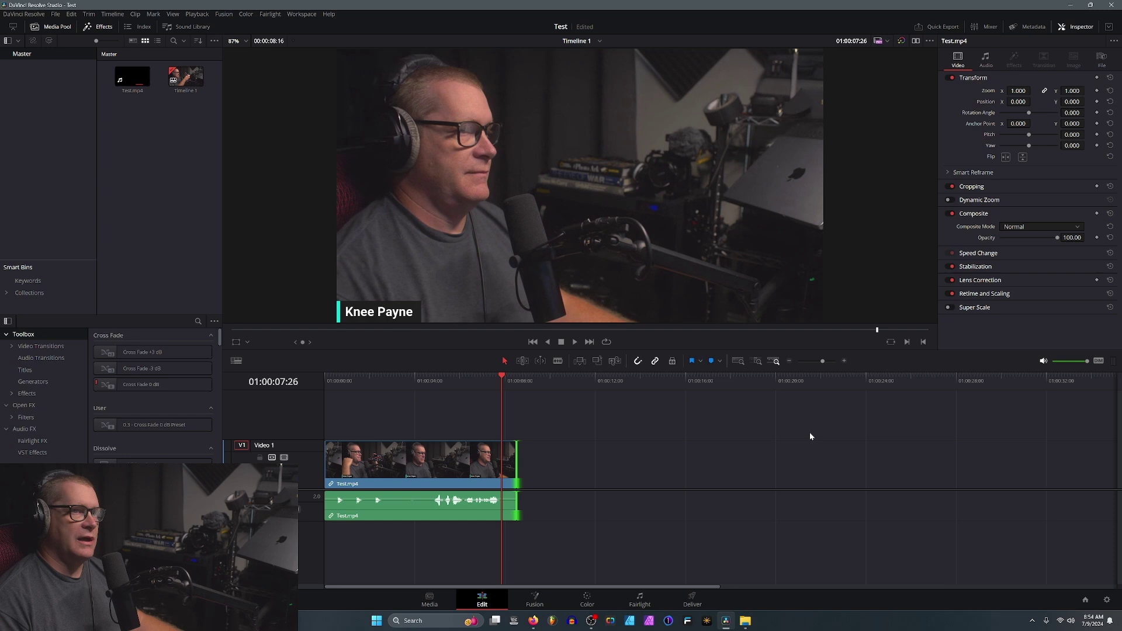